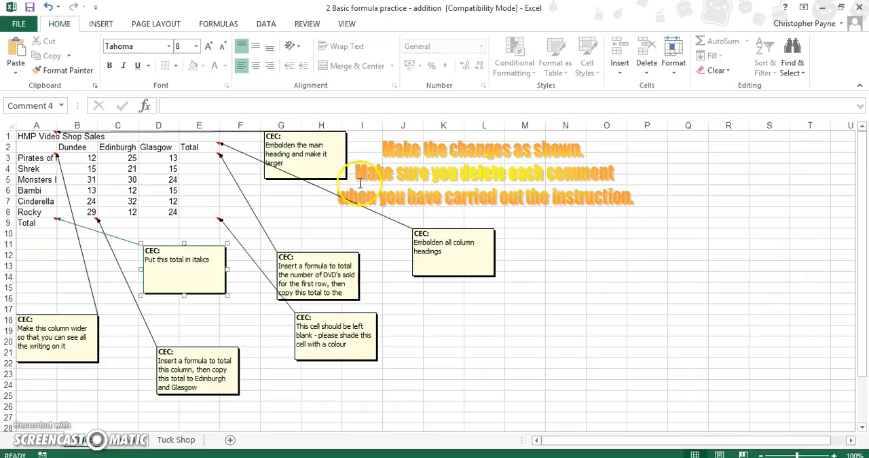
Move the main heading's comment slightly lower and embolden the heading "HMP Video Shop Sales" in A1
{"action": "left_click", "coordinate": [327, 171]}
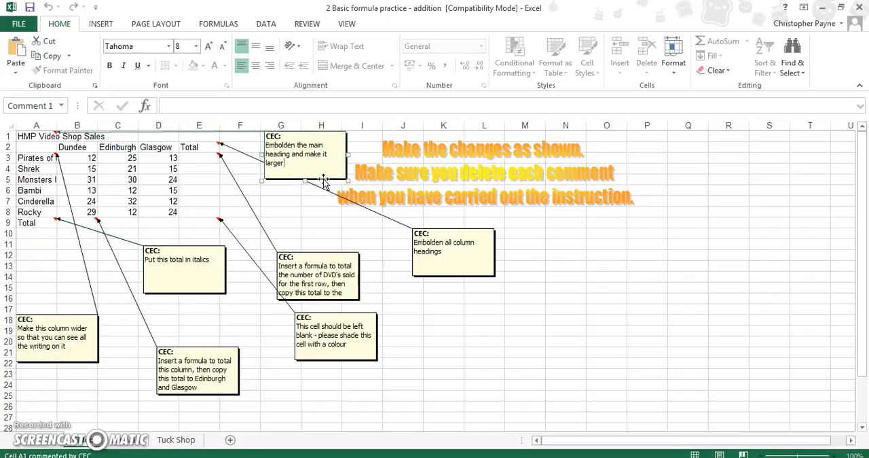
{"action": "mouse_move", "coordinate": [319, 179]}
{"action": "left_mouse_down"}
{"action": "mouse_move", "coordinate": [320, 196]}
{"action": "mouse_move", "coordinate": [322, 188]}
{"action": "left_mouse_up"}
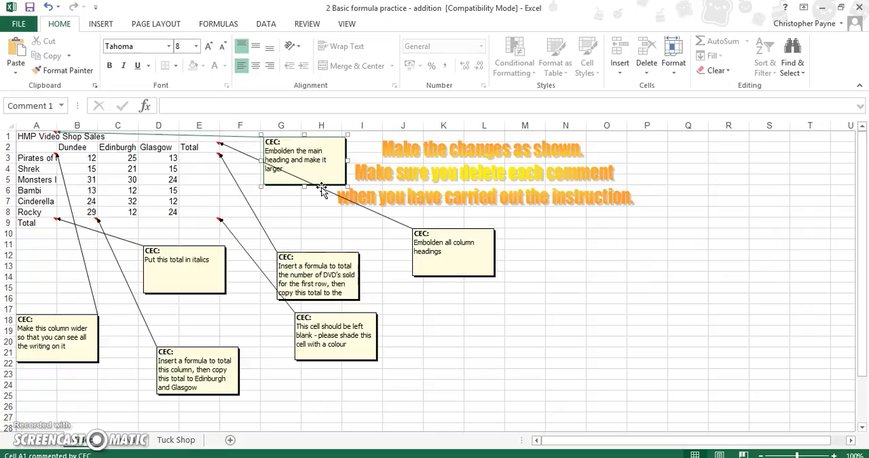
{"action": "left_click", "coordinate": [36, 136]}
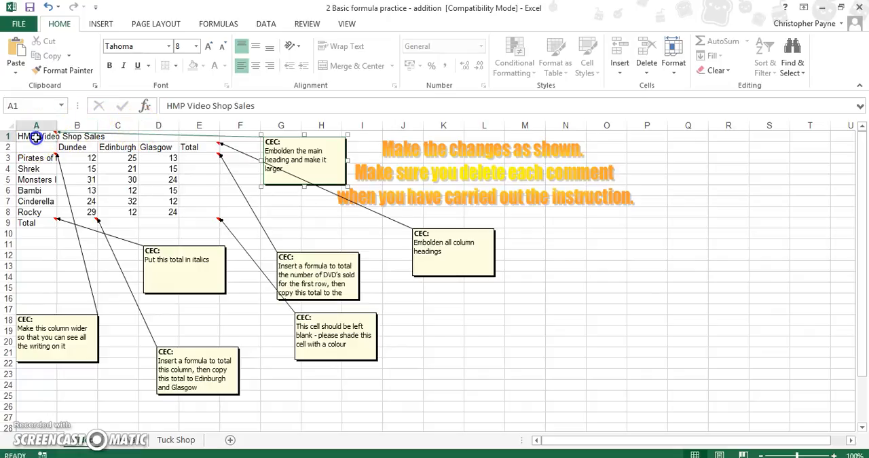
{"action": "left_click", "coordinate": [110, 66]}
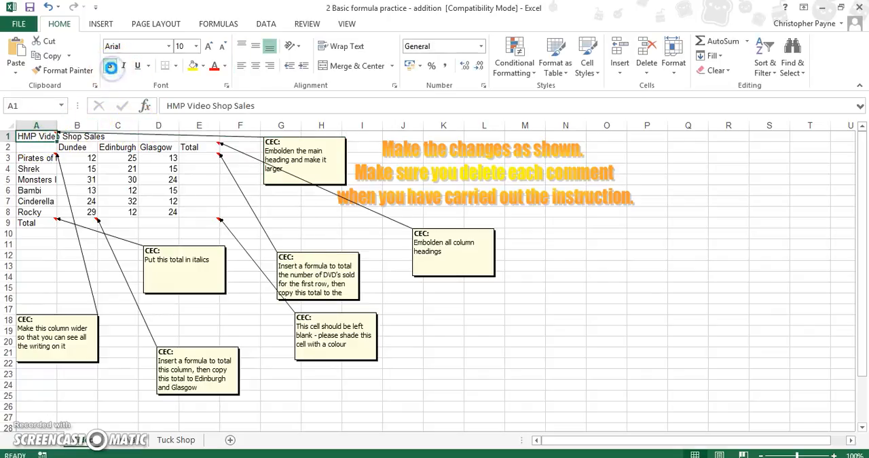
{"action": "left_click", "coordinate": [110, 66]}
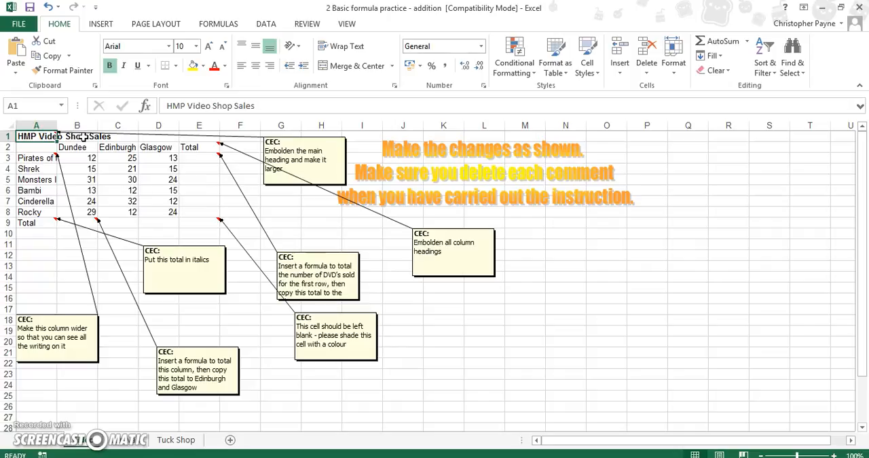
Set the font size of the main heading in A1 to 14
{"action": "left_click", "coordinate": [208, 46]}
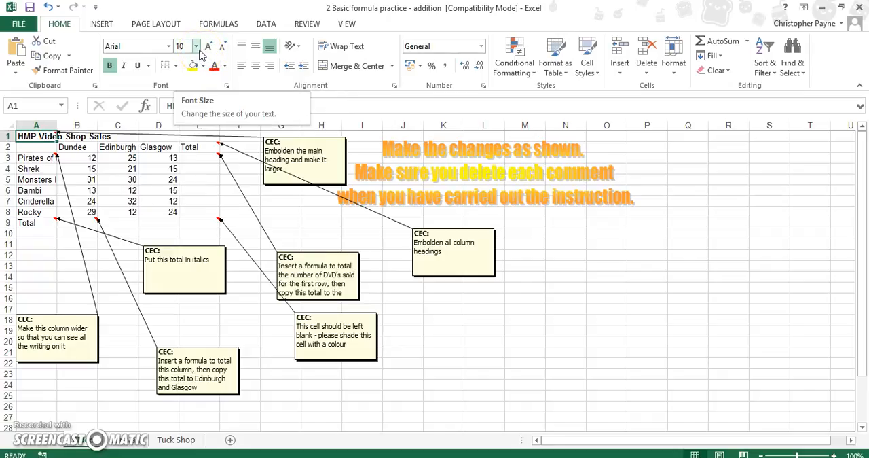
{"action": "left_click", "coordinate": [196, 48]}
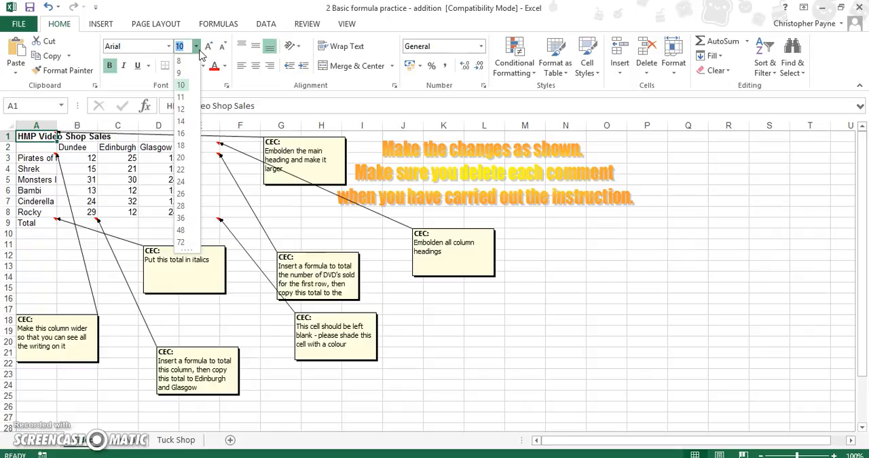
{"action": "left_click", "coordinate": [182, 121]}
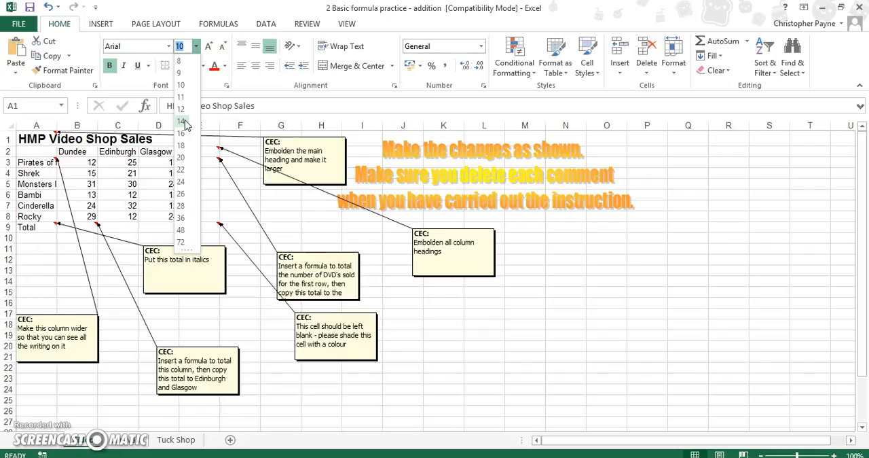
{"action": "left_click", "coordinate": [185, 122]}
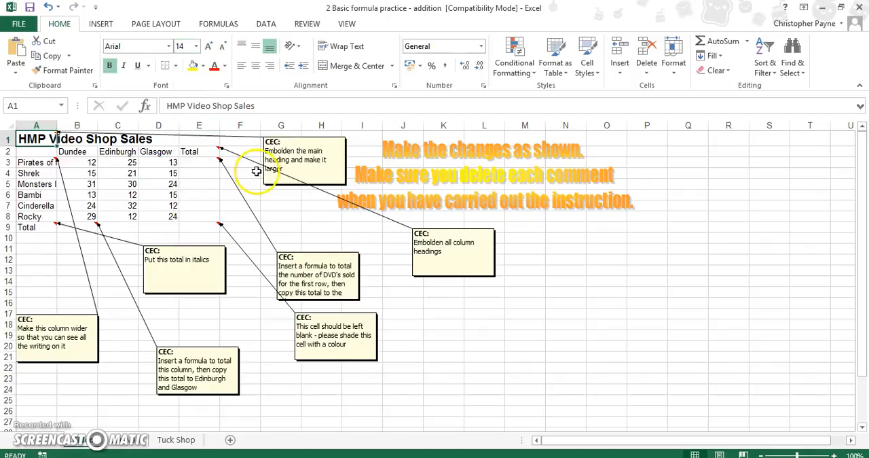
{"action": "left_click", "coordinate": [300, 209]}
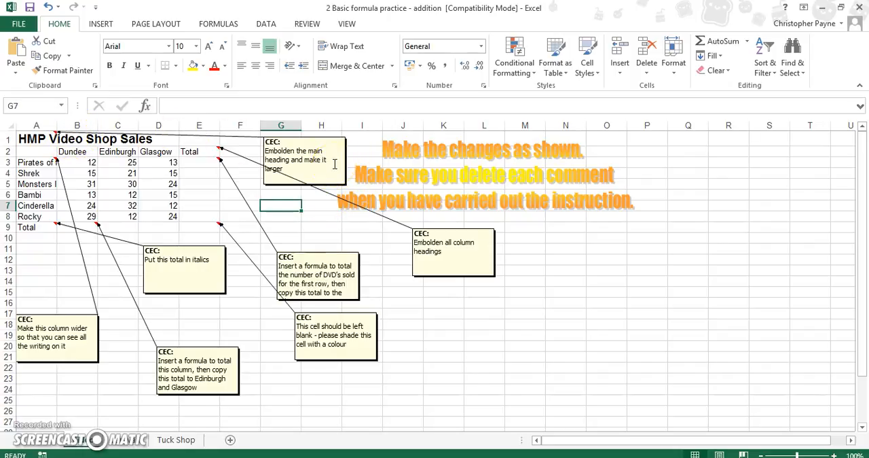
Delete the comment attached to the main heading in A1
{"action": "left_click", "coordinate": [49, 139]}
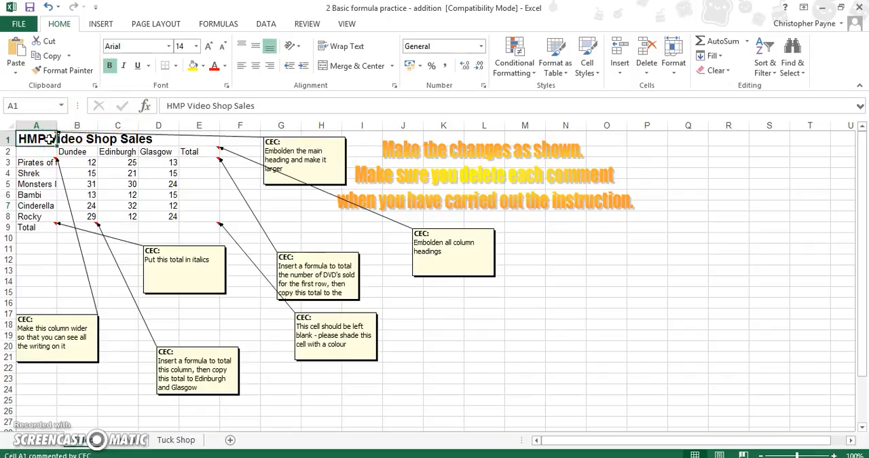
{"action": "right_click", "coordinate": [49, 138]}
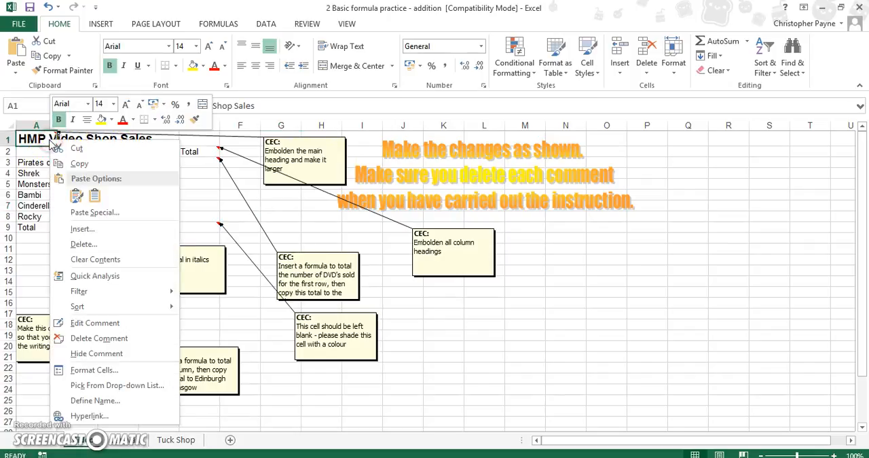
{"action": "left_click", "coordinate": [125, 339]}
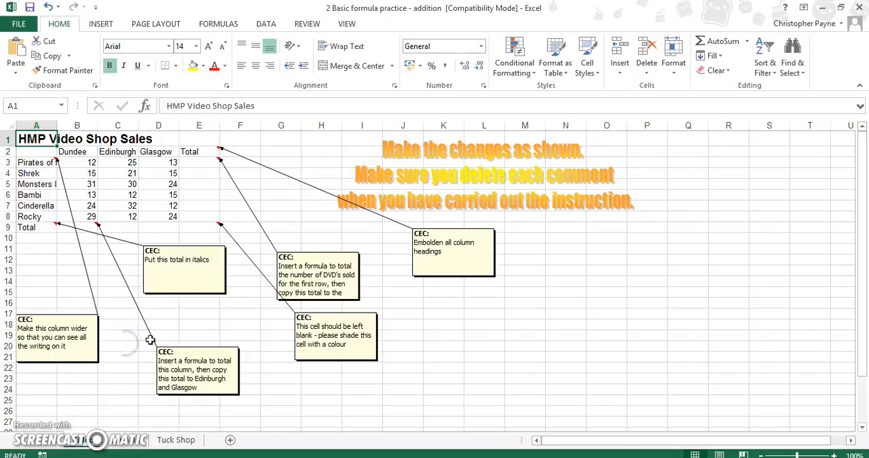
{"action": "left_click", "coordinate": [474, 343]}
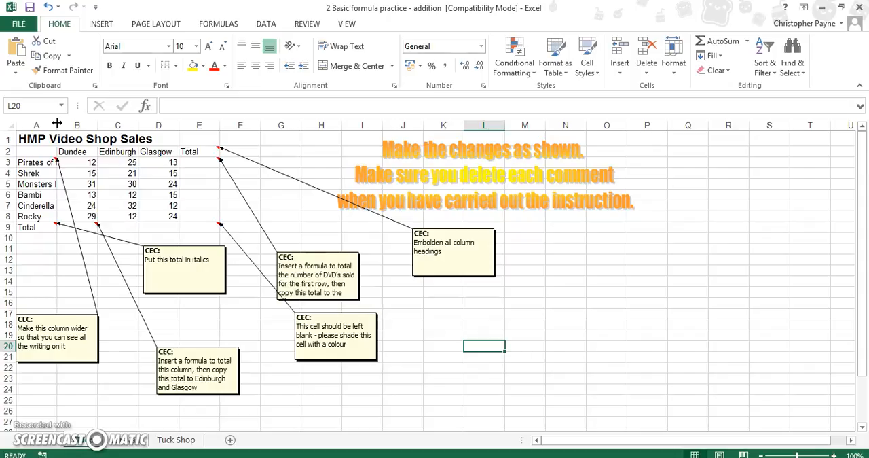
Widen column A until the longest film title fits, and delete the comment on A3
{"action": "left_click_drag", "start_coordinate": [57, 123], "coordinate": [111, 126]}
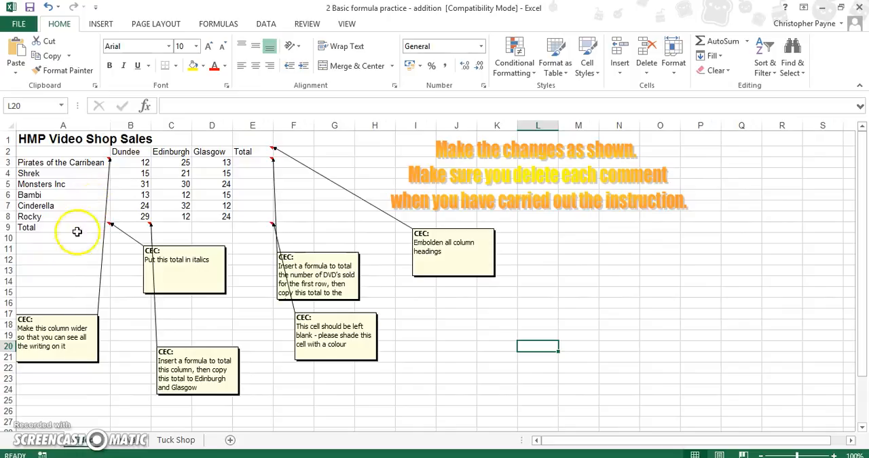
{"action": "left_click", "coordinate": [97, 166]}
{"action": "right_click", "coordinate": [97, 166]}
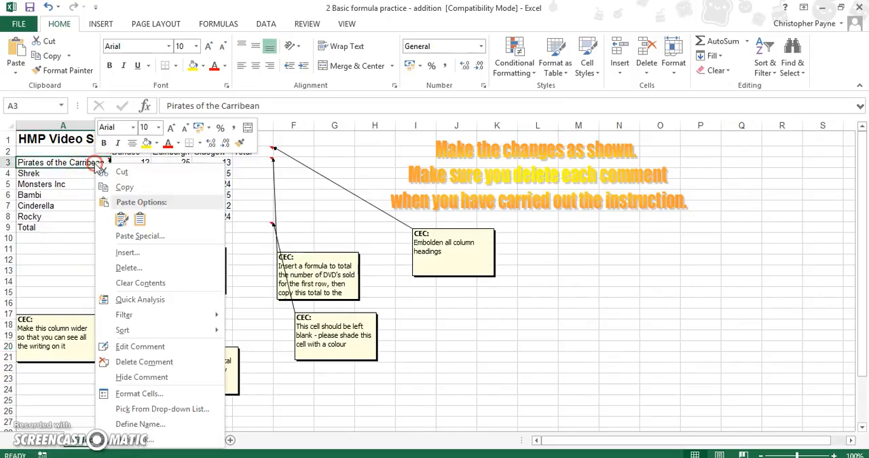
{"action": "left_click", "coordinate": [142, 362]}
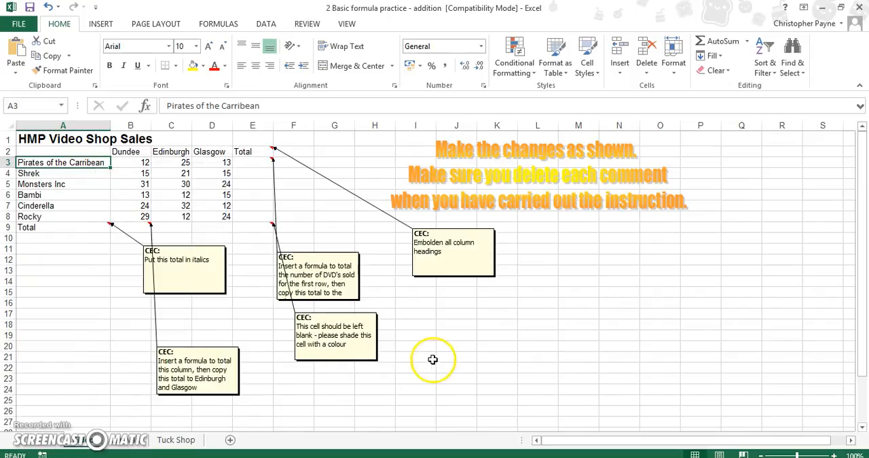
Reposition the column-total comment of B9 and the shading comment of E9 so they no longer crowd the other comments
{"action": "left_click", "coordinate": [208, 396]}
{"action": "left_click_drag", "start_coordinate": [208, 396], "coordinate": [244, 351]}
{"action": "left_click", "coordinate": [333, 360]}
{"action": "left_click_drag", "start_coordinate": [333, 360], "coordinate": [421, 351]}
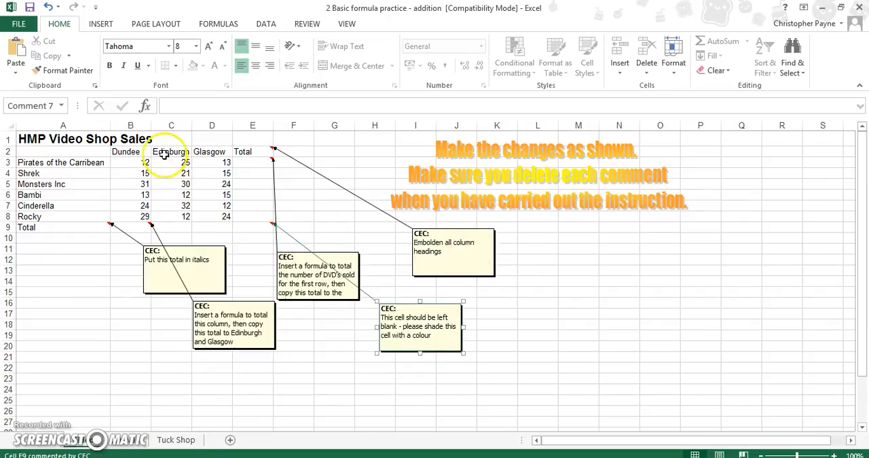
Embolden the column headings in B2:E2 and delete the comment on E2
{"action": "left_click_drag", "start_coordinate": [131, 152], "coordinate": [237, 149]}
{"action": "left_click", "coordinate": [110, 65]}
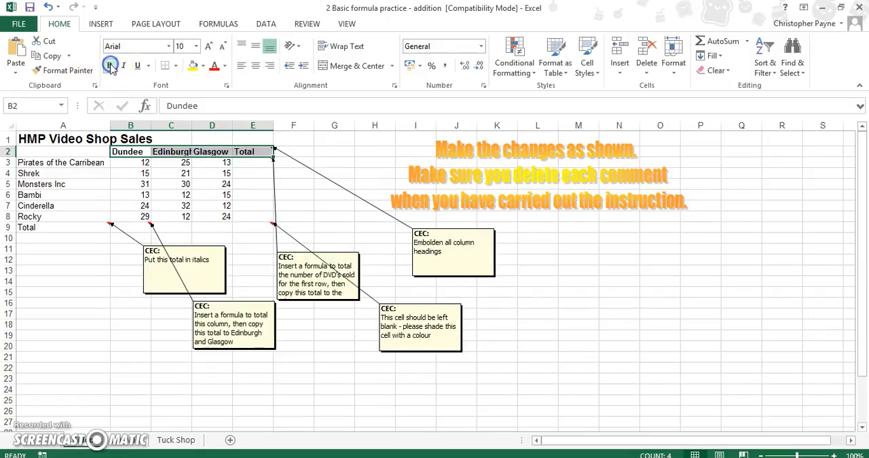
{"action": "left_click", "coordinate": [516, 336]}
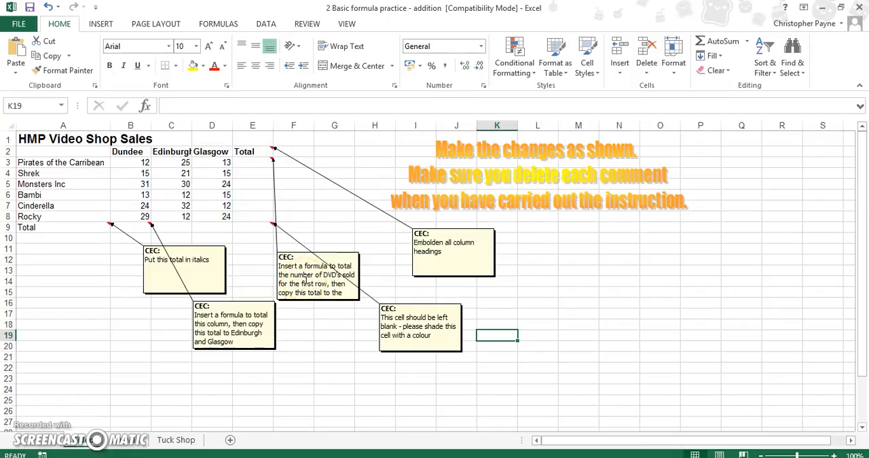
{"action": "right_click", "coordinate": [264, 151]}
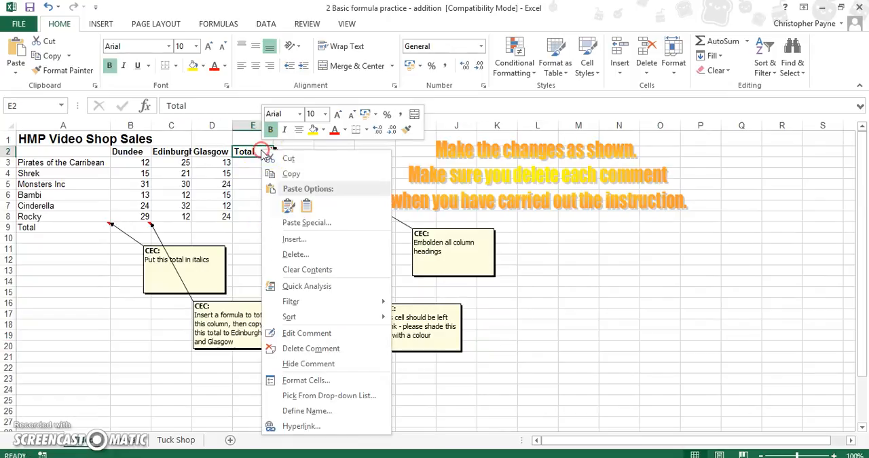
{"action": "left_click", "coordinate": [316, 348]}
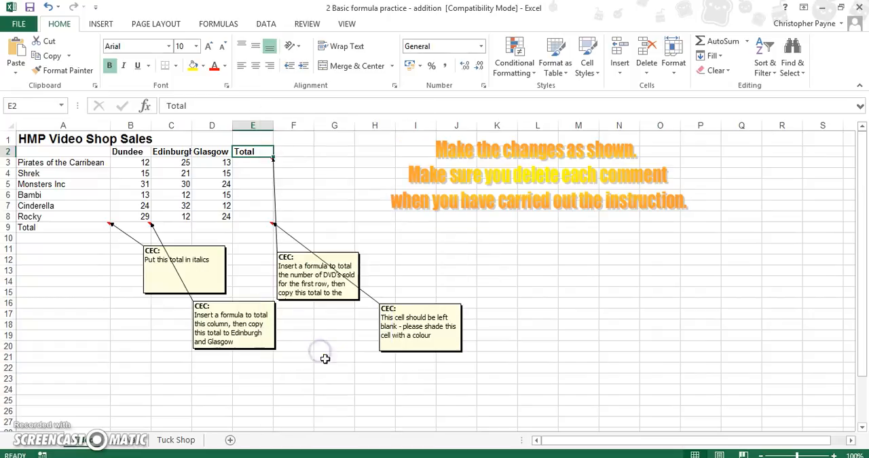
{"action": "left_click", "coordinate": [342, 369]}
Move the row-total comment of E3 clear of the other comments and enlarge its box to fit the whole instruction
{"action": "left_click", "coordinate": [330, 293]}
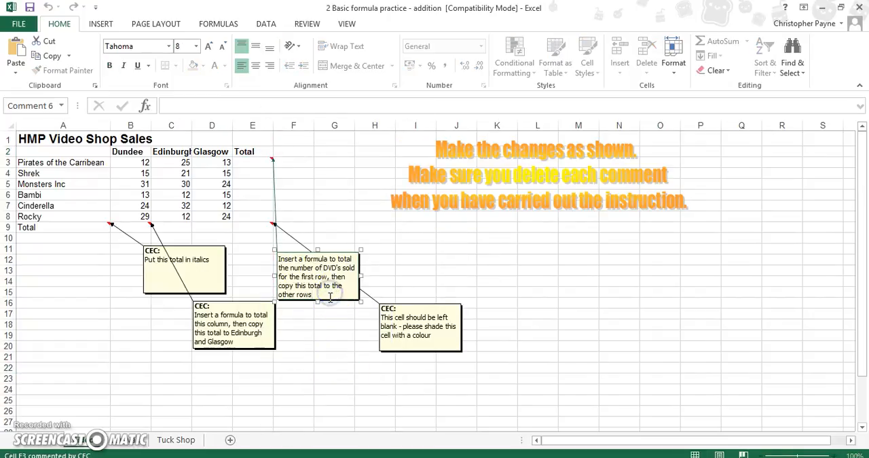
{"action": "left_click_drag", "start_coordinate": [330, 299], "coordinate": [464, 285]}
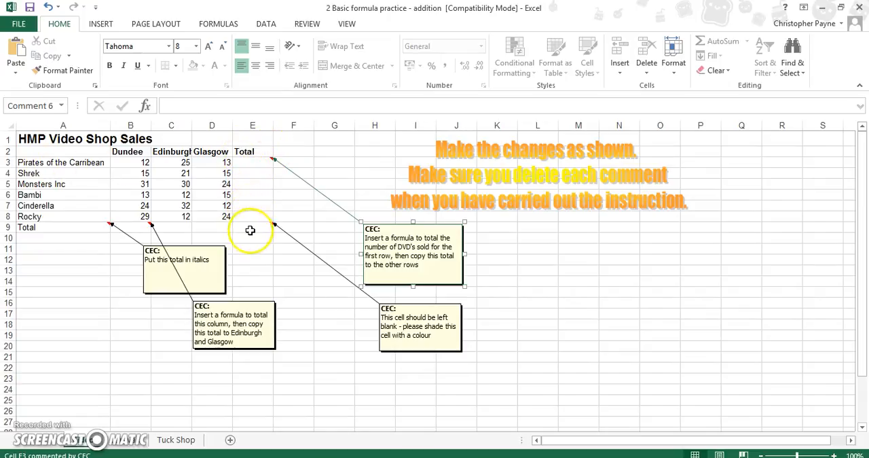
Enter the formula =sum(B3:D3) in E3 to total the sales of Pirates of the Carribean
{"action": "left_click", "coordinate": [255, 163]}
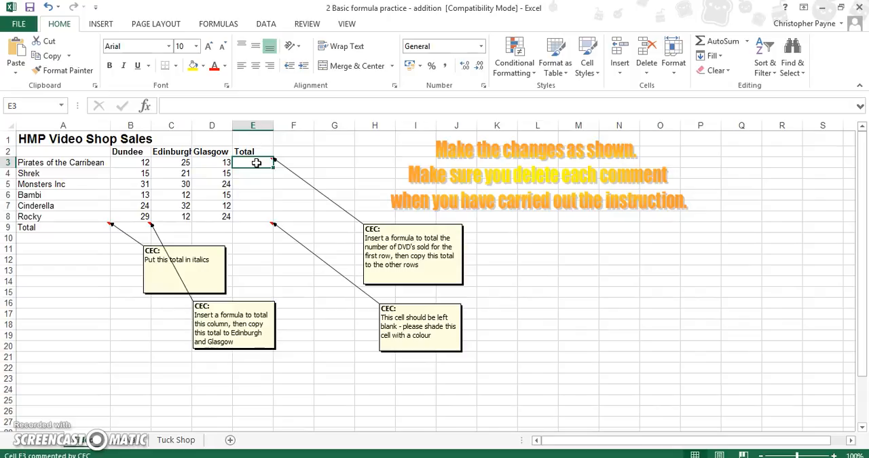
{"action": "type", "text": "=sum"}
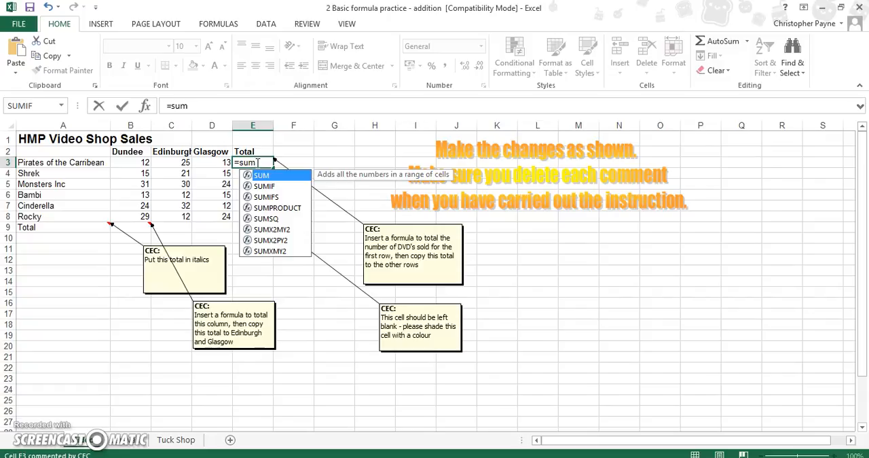
{"action": "type", "text": "("}
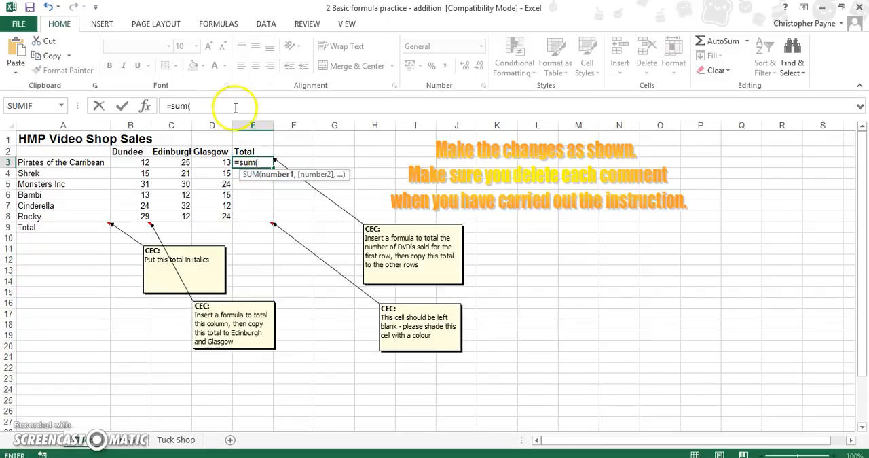
{"action": "left_click", "coordinate": [131, 162]}
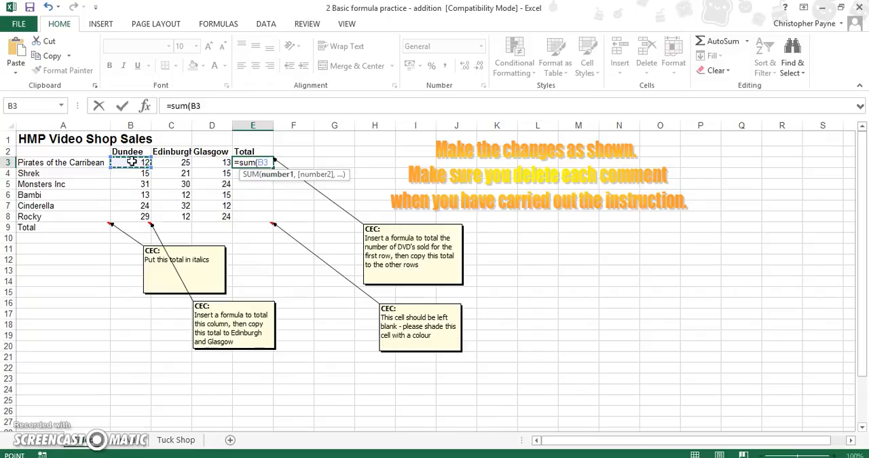
{"action": "key", "text": "F8"}
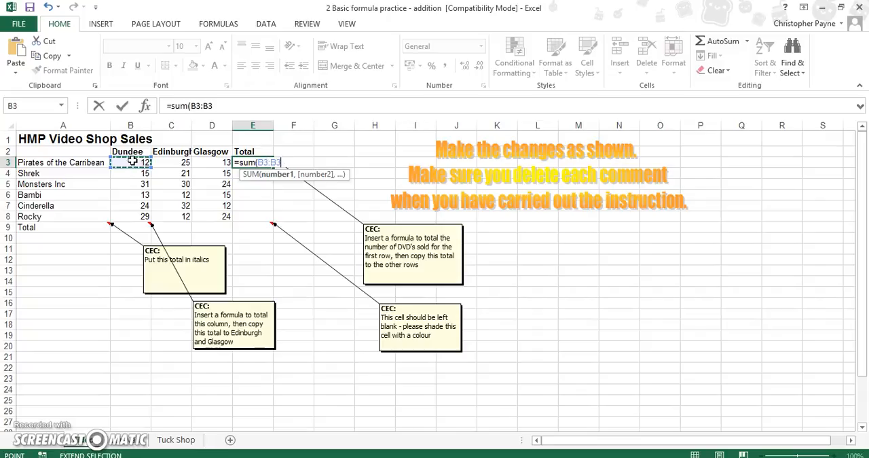
{"action": "left_click", "coordinate": [224, 165]}
{"action": "type", "text": ")"}
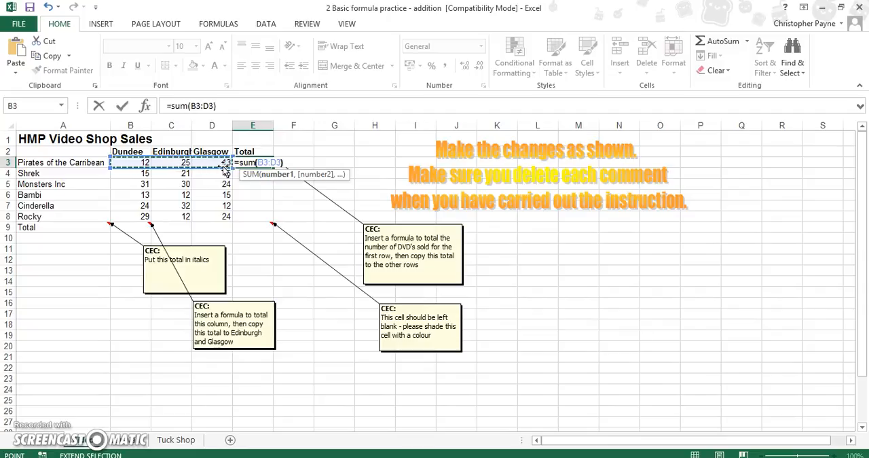
{"action": "key", "text": "Return"}
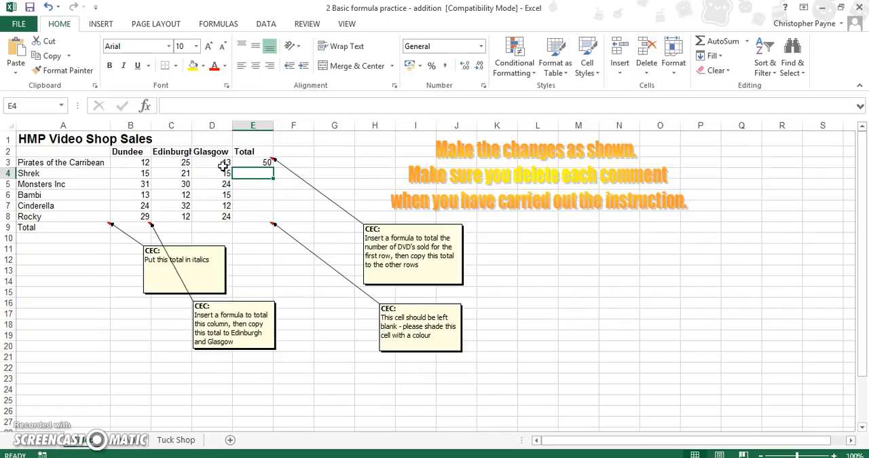
Copy the total formula from E3 down through E8 for the remaining films
{"action": "left_click", "coordinate": [267, 162]}
{"action": "left_click_drag", "start_coordinate": [272, 166], "coordinate": [272, 217]}
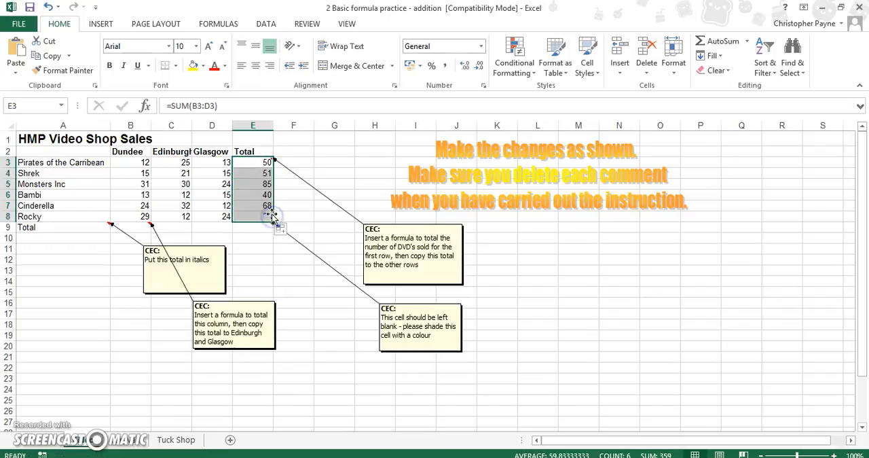
{"action": "left_click", "coordinate": [570, 313]}
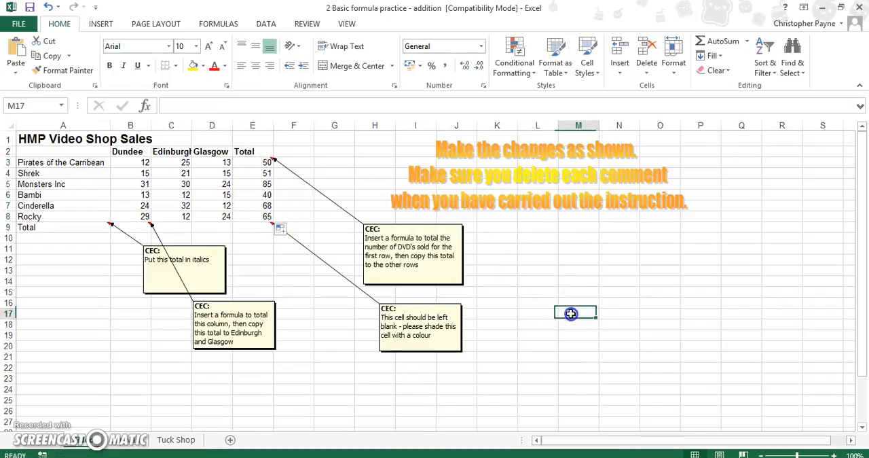
Delete the comment on E3 about totalling the rows
{"action": "right_click", "coordinate": [267, 163]}
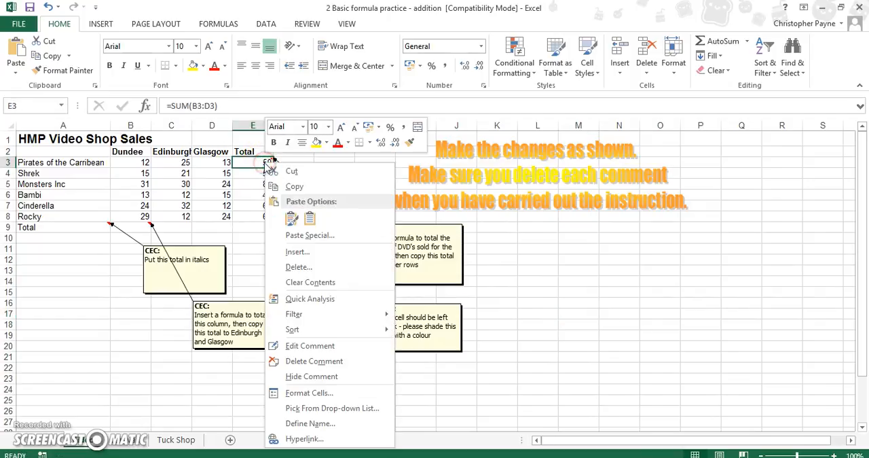
{"action": "left_click", "coordinate": [344, 366]}
{"action": "left_click", "coordinate": [570, 344]}
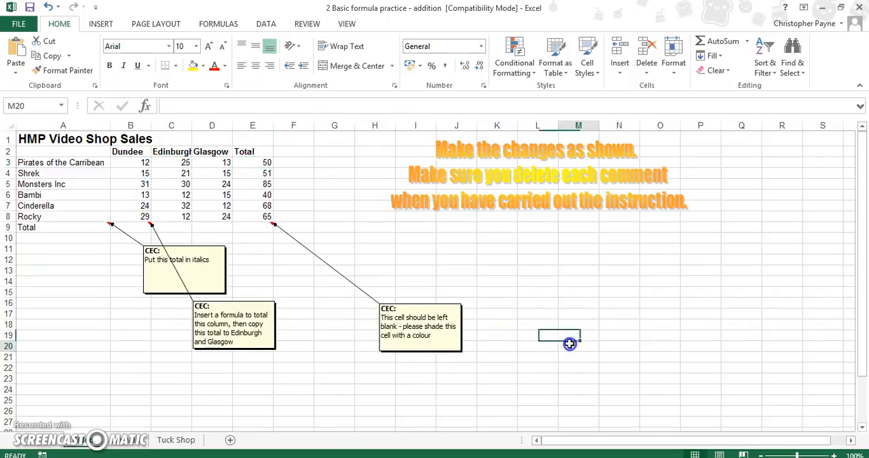
Move the italics comment of A9 clear of the column-total comment
{"action": "left_click", "coordinate": [151, 292]}
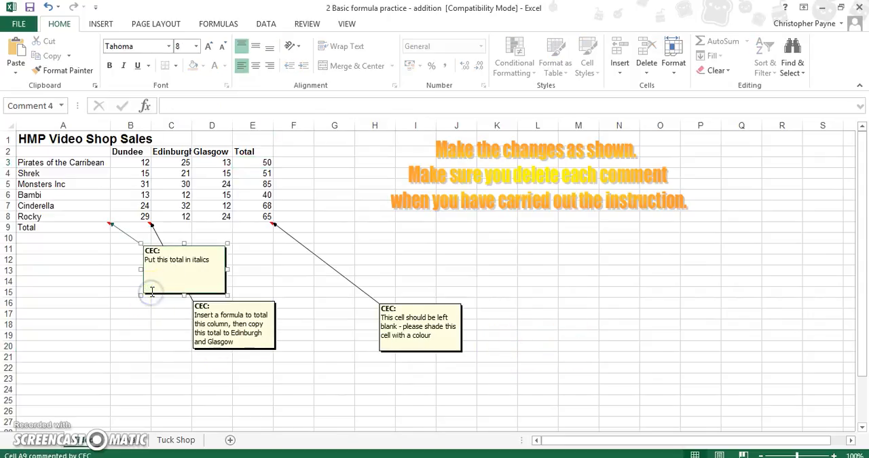
{"action": "left_click_drag", "start_coordinate": [151, 292], "coordinate": [54, 367]}
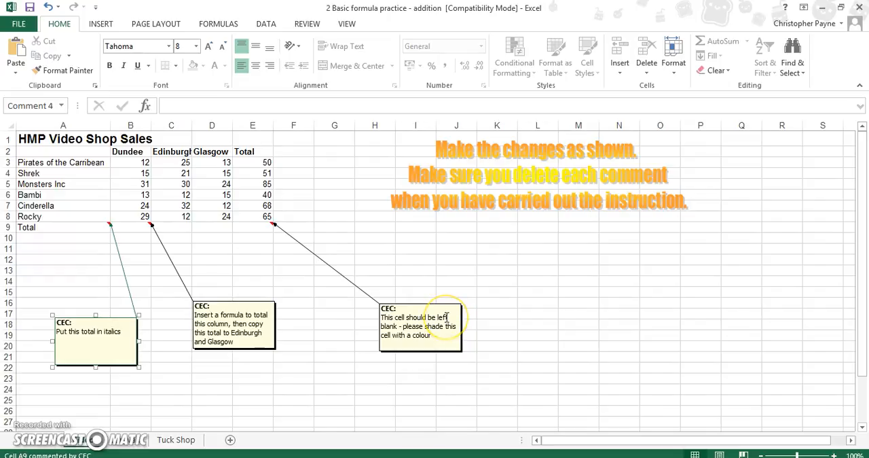
Shade the blank cell E9 with a dark grey fill colour
{"action": "left_click", "coordinate": [254, 229]}
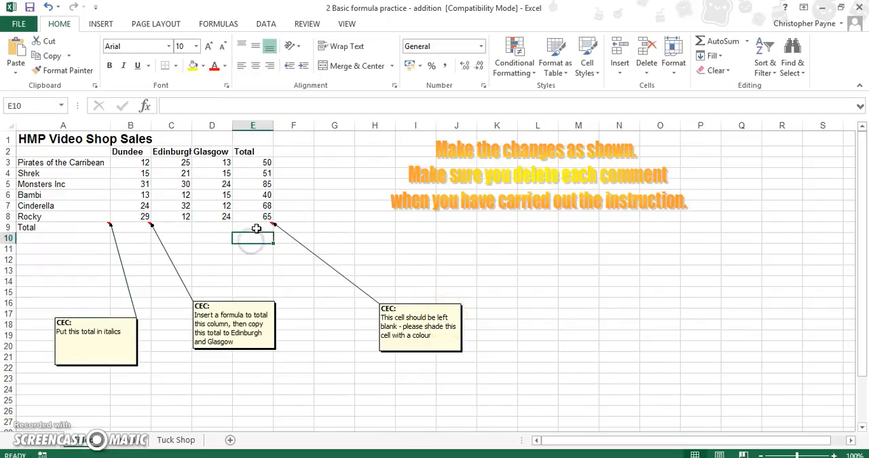
{"action": "left_click", "coordinate": [204, 66]}
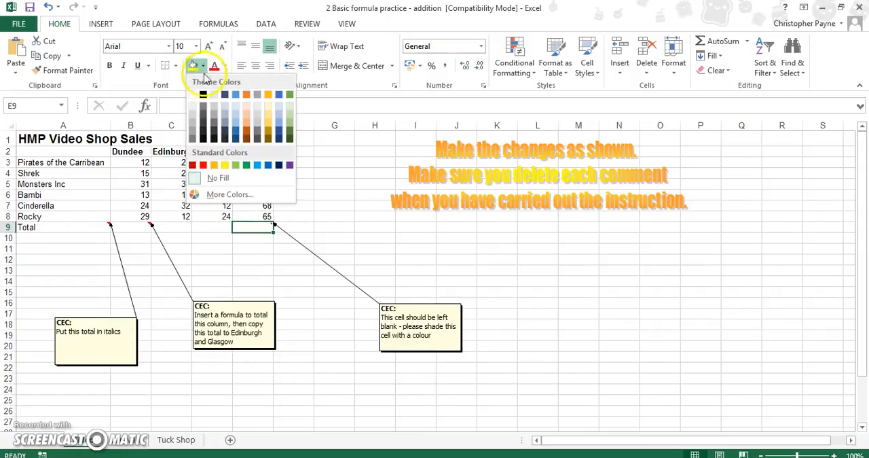
{"action": "left_click", "coordinate": [204, 124]}
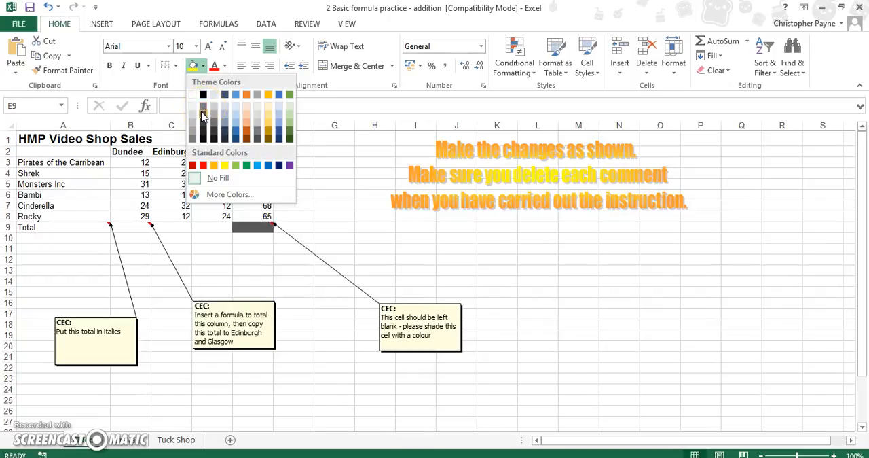
{"action": "left_click", "coordinate": [202, 113]}
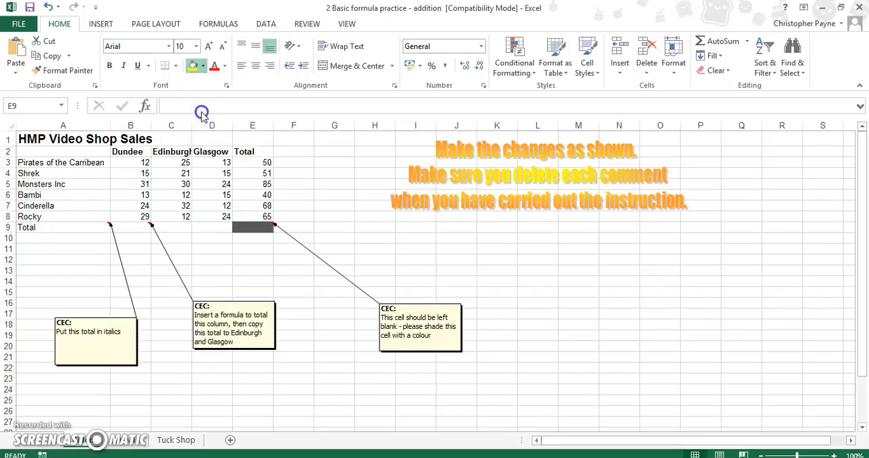
{"action": "left_click", "coordinate": [506, 347]}
{"action": "left_click", "coordinate": [458, 350]}
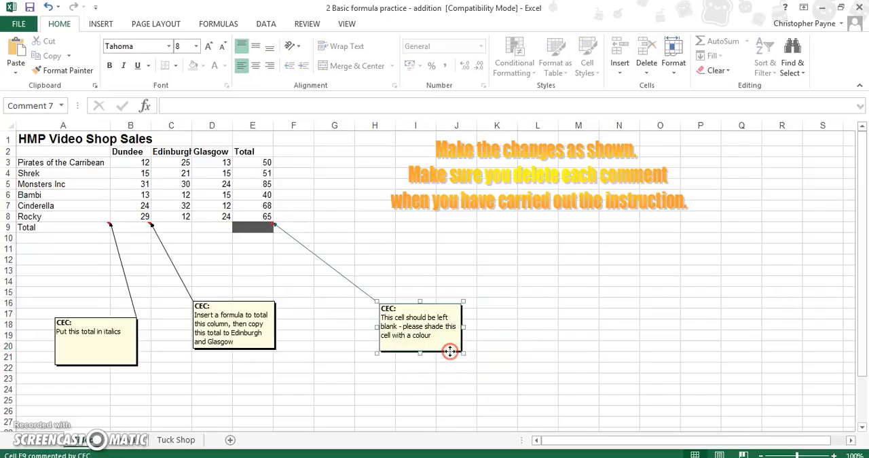
{"action": "right_click", "coordinate": [453, 355]}
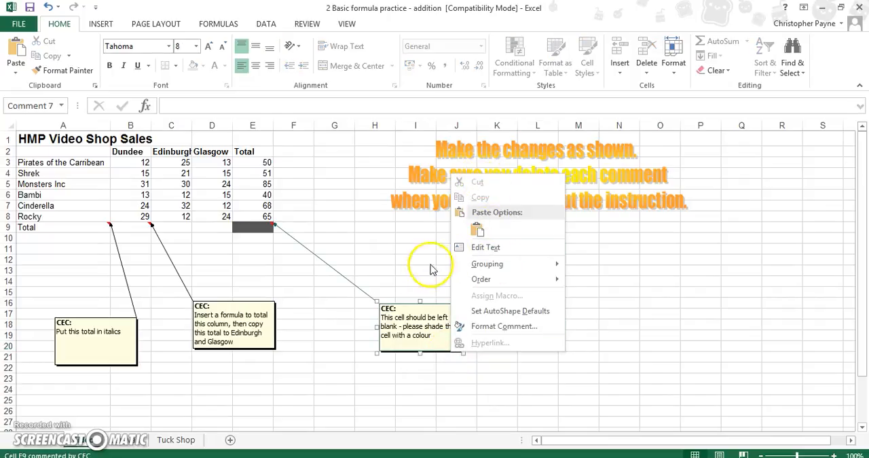
{"action": "left_click", "coordinate": [282, 297]}
{"action": "left_click", "coordinate": [260, 233]}
{"action": "mouse_move", "coordinate": [260, 233]}
{"action": "left_mouse_down"}
{"action": "mouse_move", "coordinate": [301, 232]}
{"action": "mouse_move", "coordinate": [264, 227]}
{"action": "left_mouse_up"}
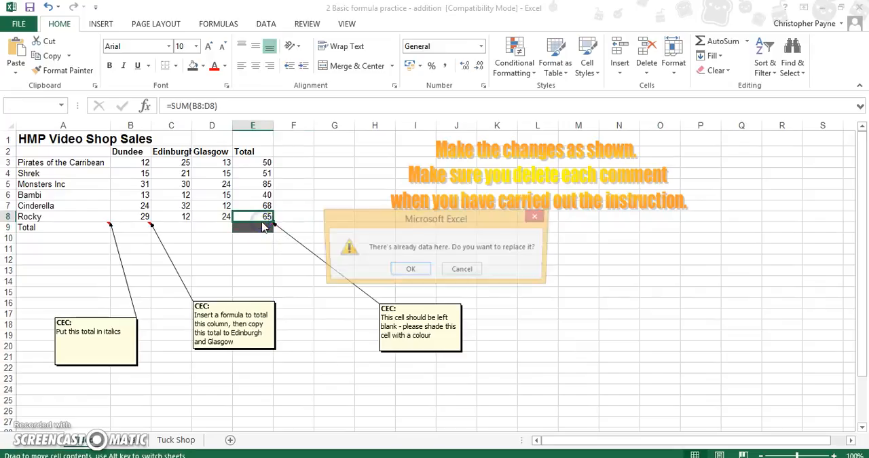
{"action": "left_click", "coordinate": [463, 270]}
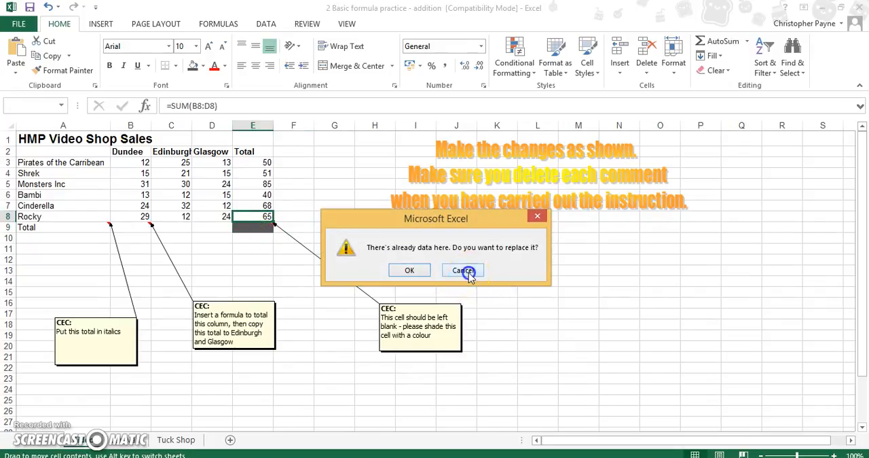
{"action": "left_click", "coordinate": [293, 259]}
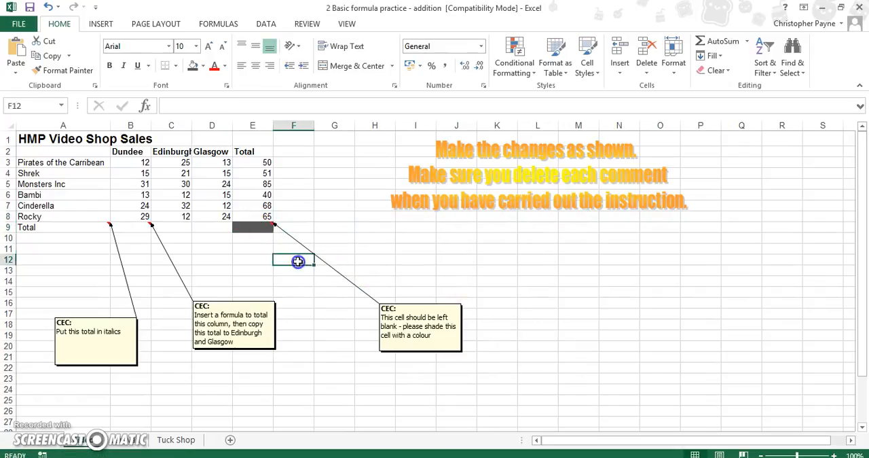
Delete the comment on E9 about shading the blank cell
{"action": "right_click", "coordinate": [261, 235]}
{"action": "left_click", "coordinate": [302, 374]}
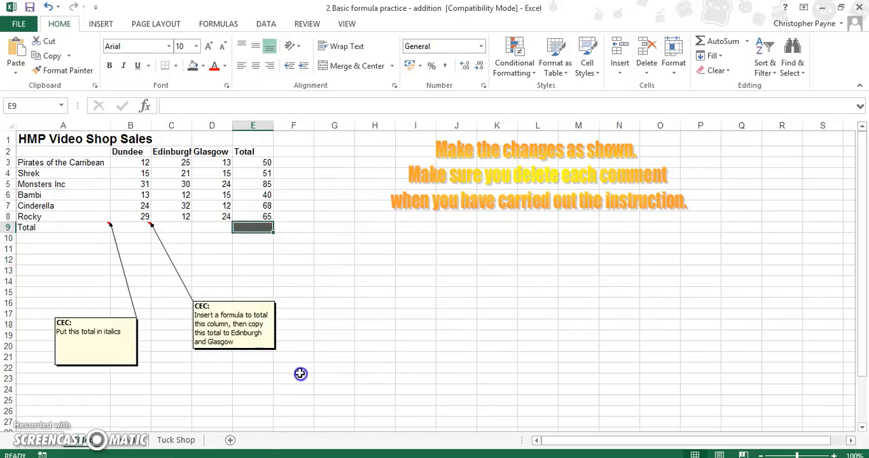
{"action": "left_click", "coordinate": [360, 336]}
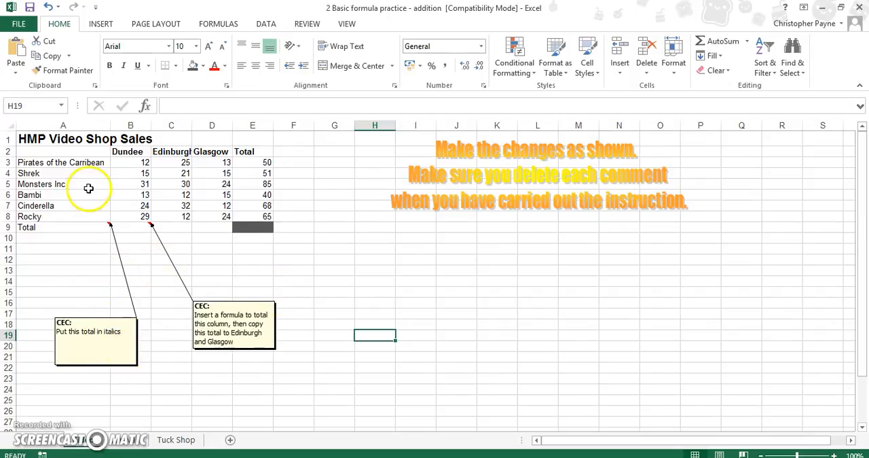
Put the Total label in A9 in italics
{"action": "left_click", "coordinate": [36, 229]}
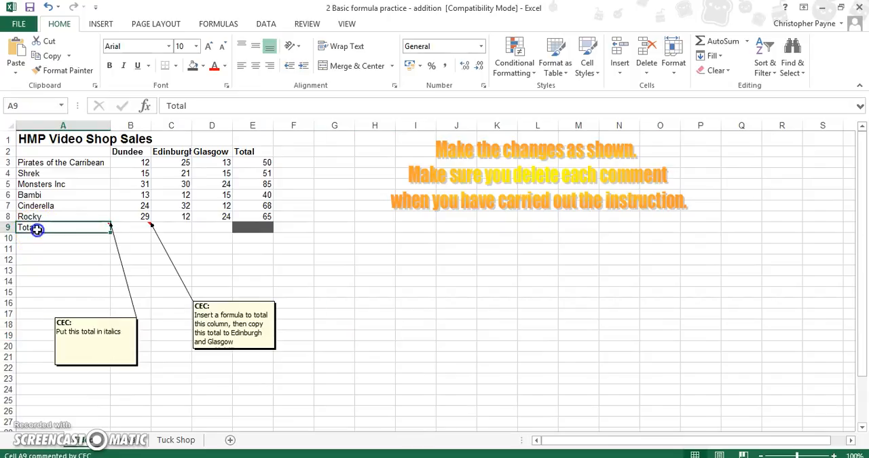
{"action": "left_click", "coordinate": [125, 67]}
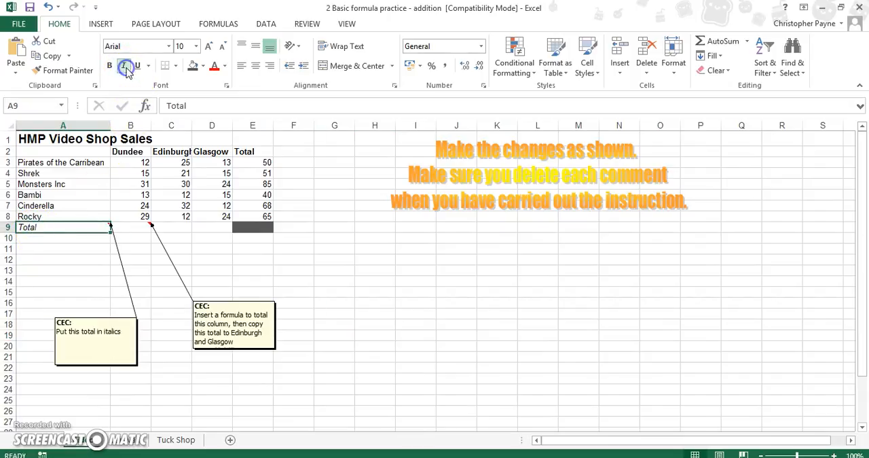
{"action": "left_click", "coordinate": [132, 421]}
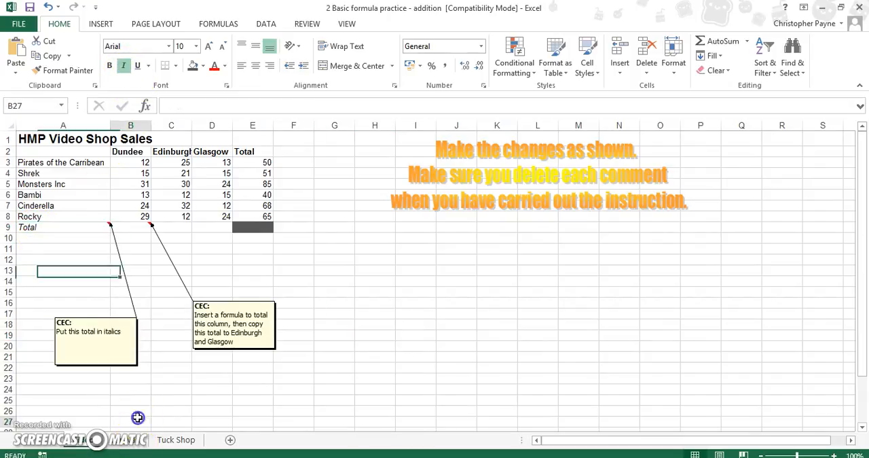
Delete the comment on A9 about italics
{"action": "left_click", "coordinate": [129, 367]}
{"action": "right_click", "coordinate": [129, 367]}
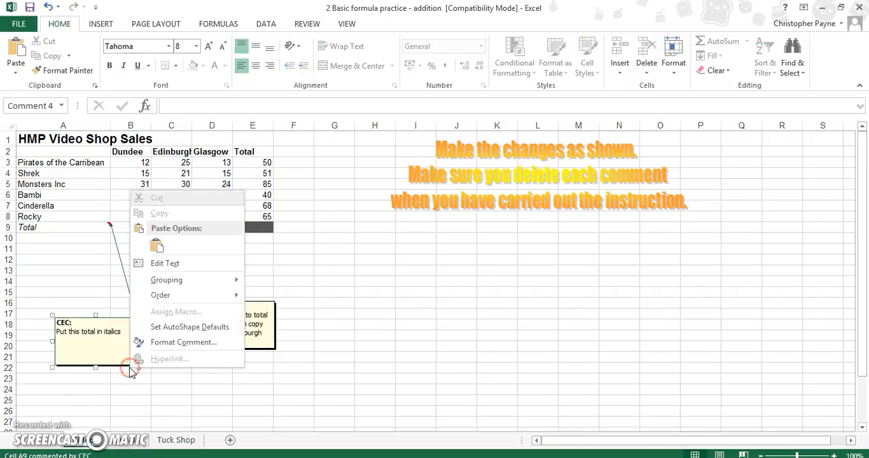
{"action": "left_click", "coordinate": [68, 227]}
{"action": "right_click", "coordinate": [68, 227]}
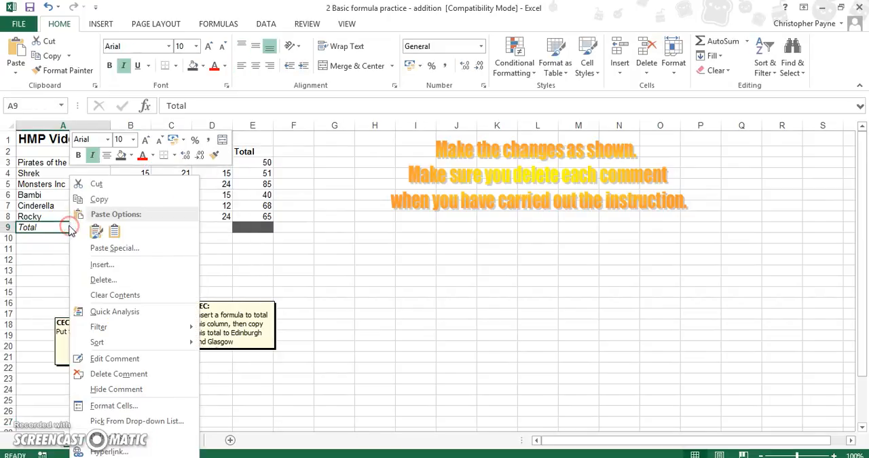
{"action": "left_click", "coordinate": [132, 373]}
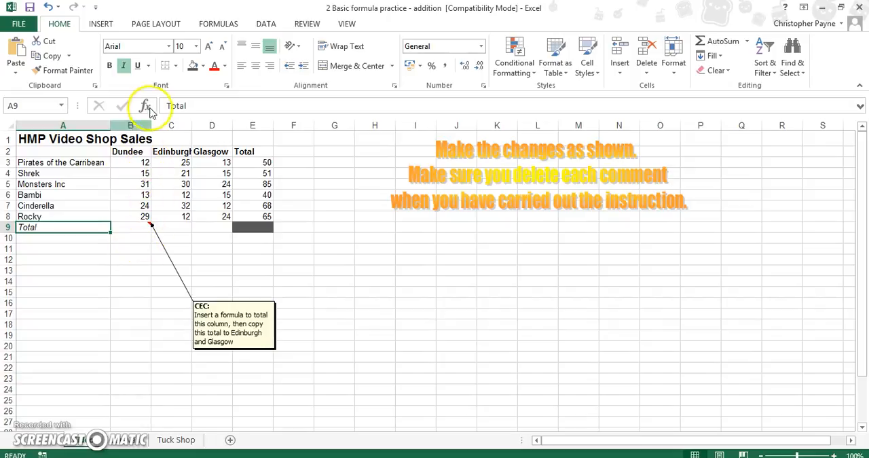
Total the Dundee column in B9 with AutoSum, using the formula =SUM(B3:B8)
{"action": "left_click", "coordinate": [143, 226]}
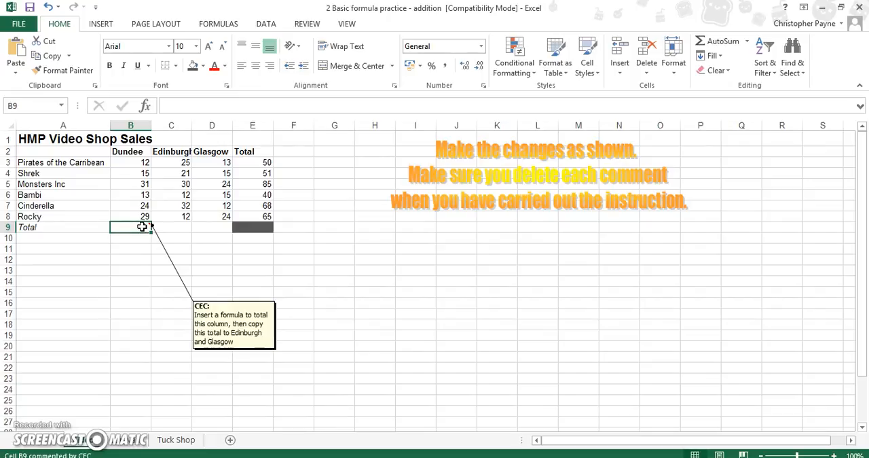
{"action": "left_click", "coordinate": [747, 43]}
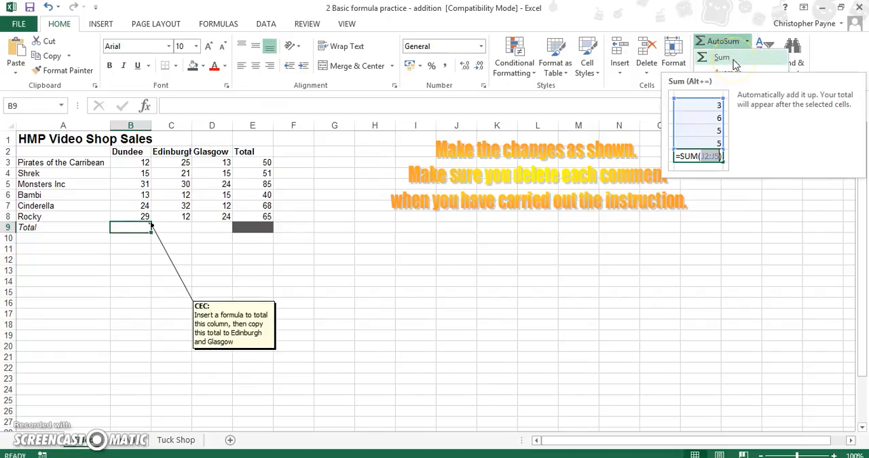
{"action": "left_click", "coordinate": [733, 65]}
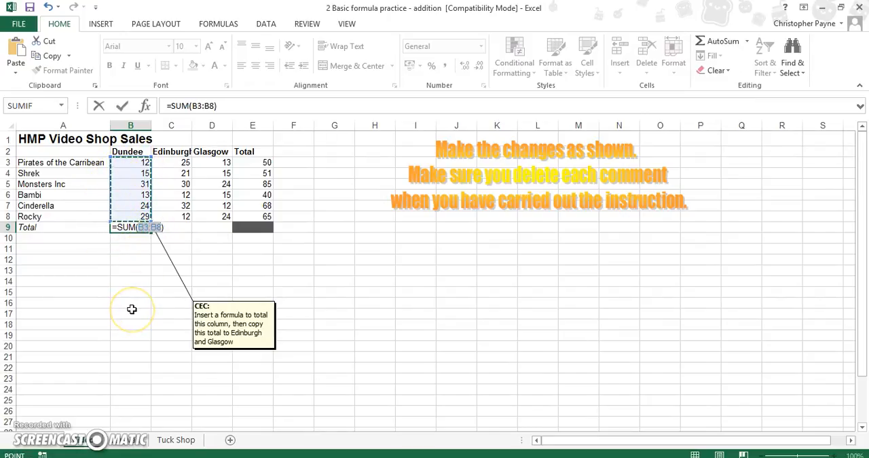
{"action": "key", "text": "Return"}
Copy the Dundee total formula from B9 across to C9 and D9 for Edinburgh and Glasgow
{"action": "left_click", "coordinate": [143, 228]}
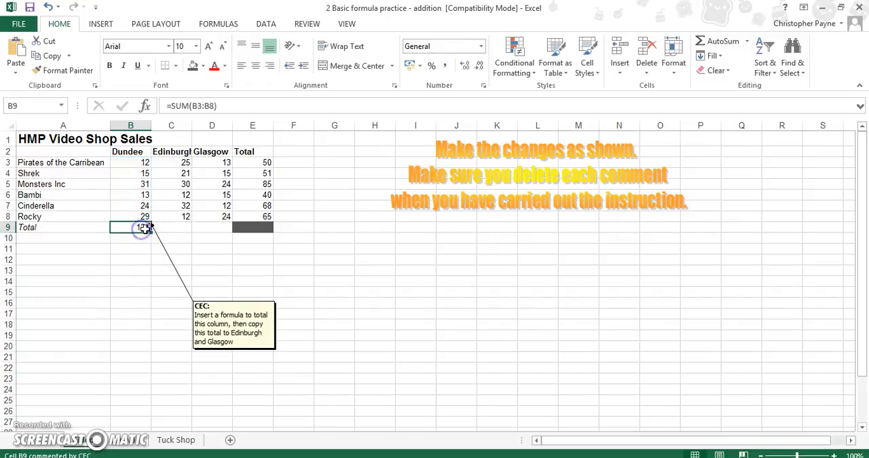
{"action": "left_click_drag", "start_coordinate": [150, 231], "coordinate": [215, 233]}
{"action": "left_click", "coordinate": [368, 344]}
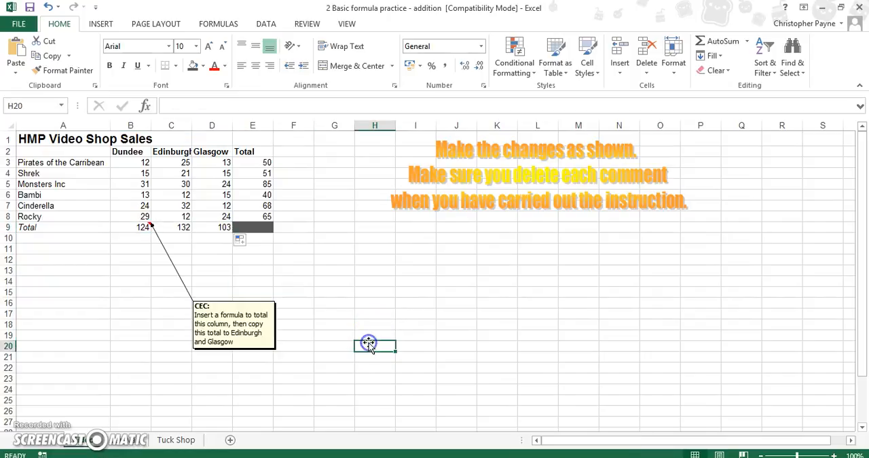
Delete the comment on B9 about totalling and copying the column formula
{"action": "left_click", "coordinate": [142, 228]}
{"action": "right_click", "coordinate": [143, 228]}
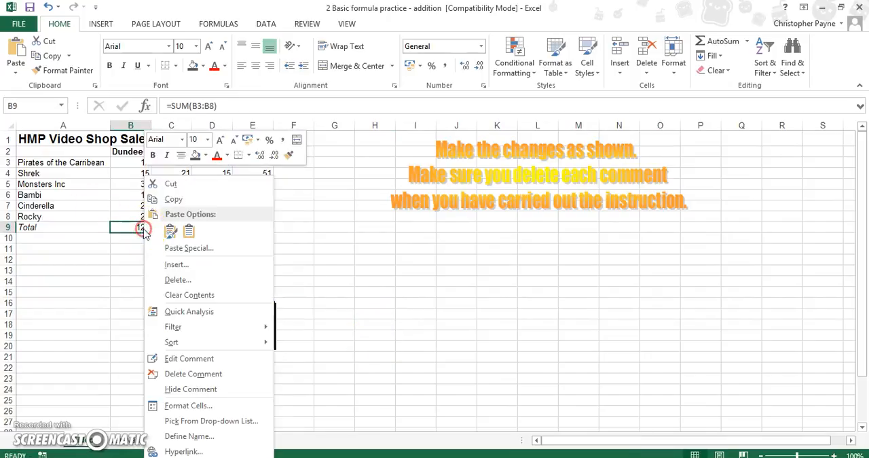
{"action": "left_click", "coordinate": [209, 373]}
{"action": "left_click", "coordinate": [291, 300]}
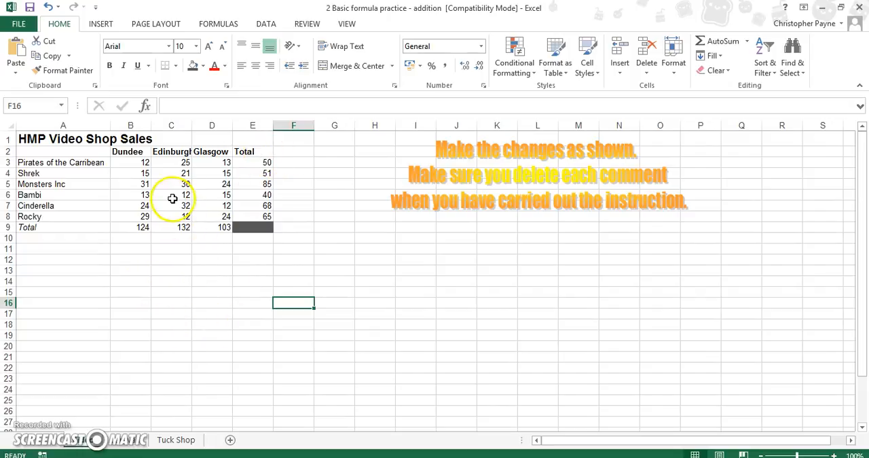
Enter the formula =B9+C9 in B12 to add the Dundee and Edinburgh totals
{"action": "left_click", "coordinate": [134, 261]}
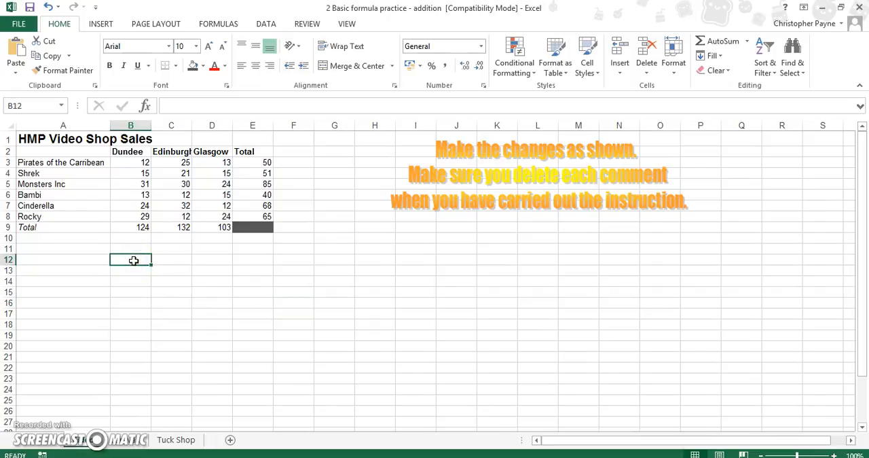
{"action": "type", "text": "="}
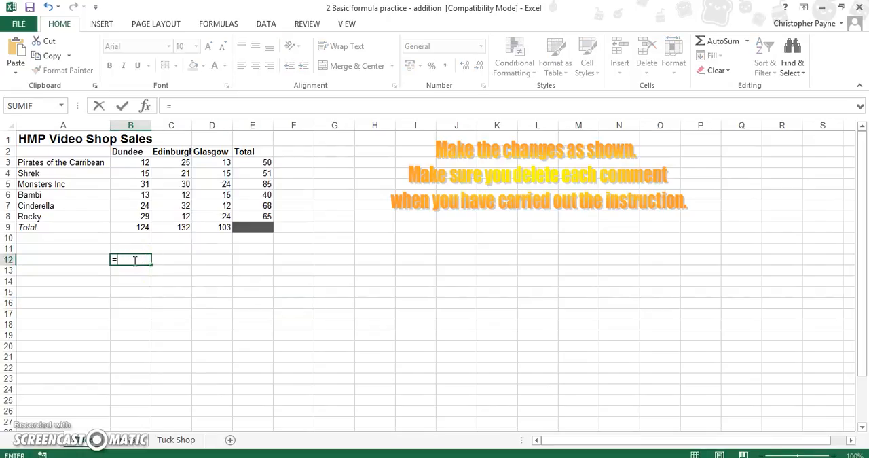
{"action": "left_click", "coordinate": [132, 229]}
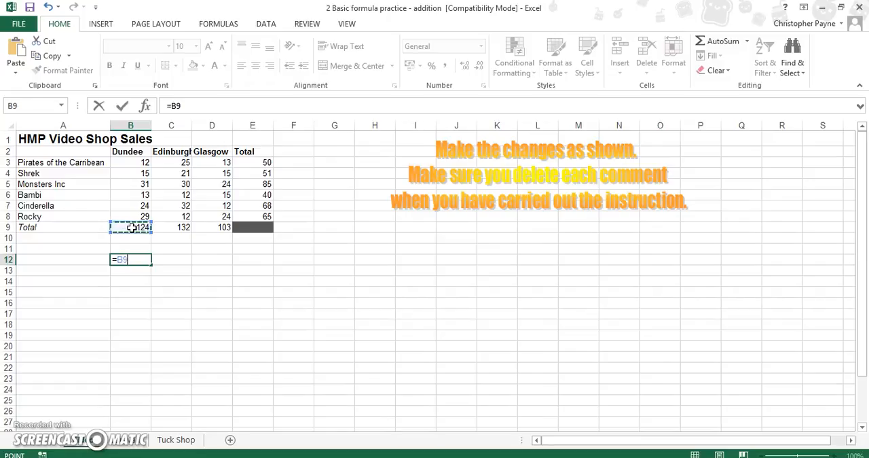
{"action": "left_click", "coordinate": [181, 231]}
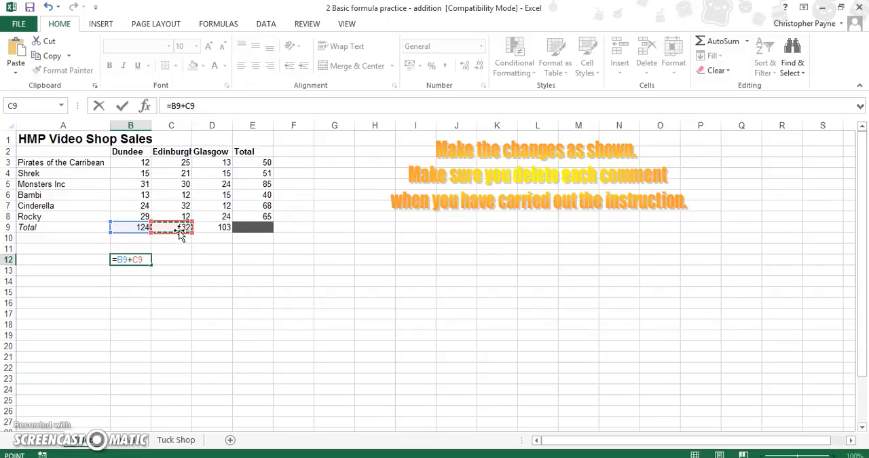
{"action": "key", "text": "Return"}
Enter the formula =B9+C9+D13 in B13, adding the Dundee and Edinburgh totals and the empty cell D13
{"action": "left_click", "coordinate": [126, 275]}
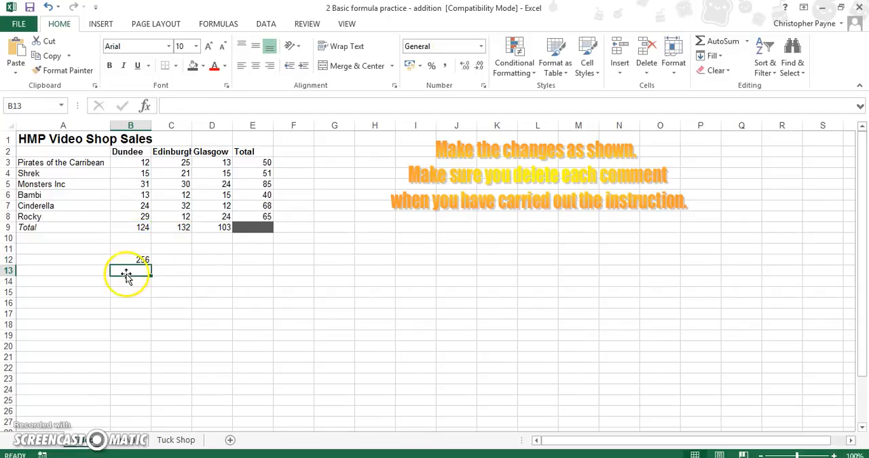
{"action": "type", "text": "="}
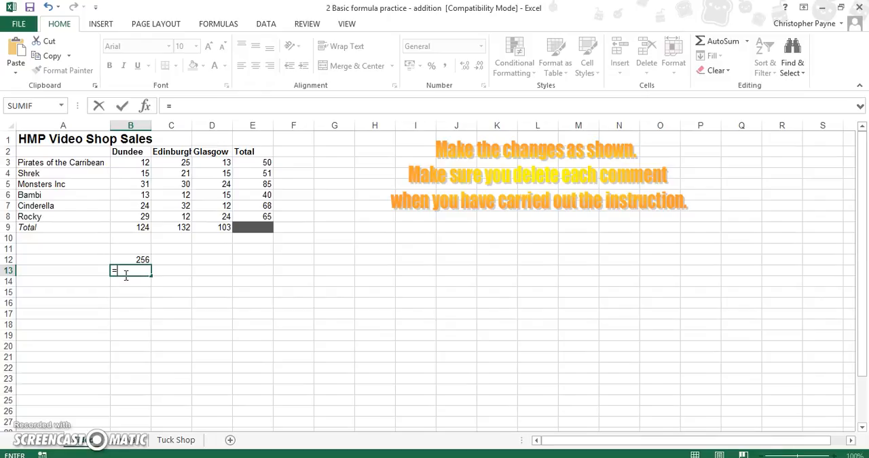
{"action": "left_click", "coordinate": [134, 227]}
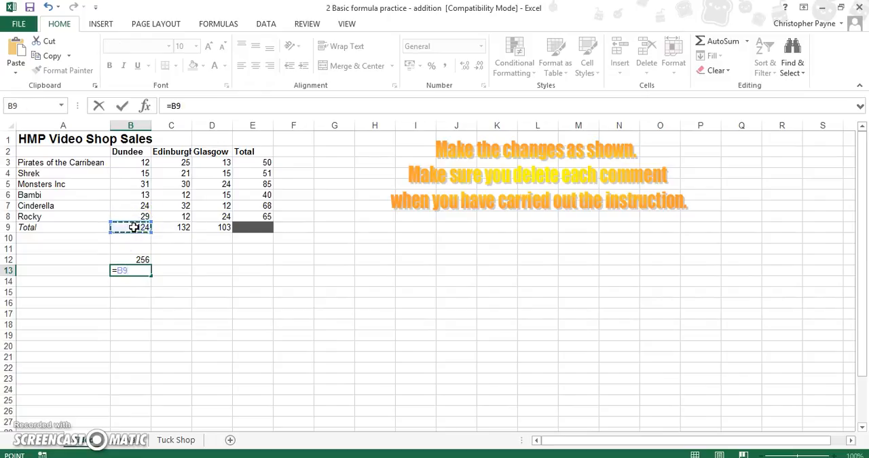
{"action": "type", "text": "+"}
{"action": "left_click", "coordinate": [171, 227]}
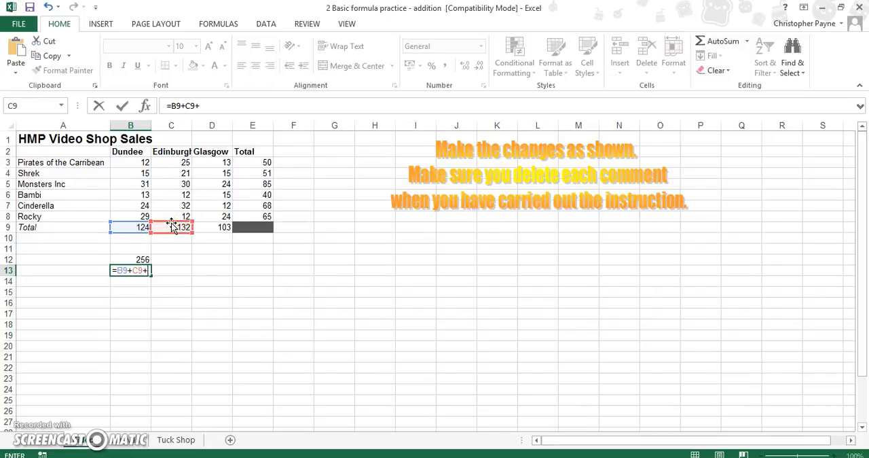
{"action": "left_click", "coordinate": [210, 227]}
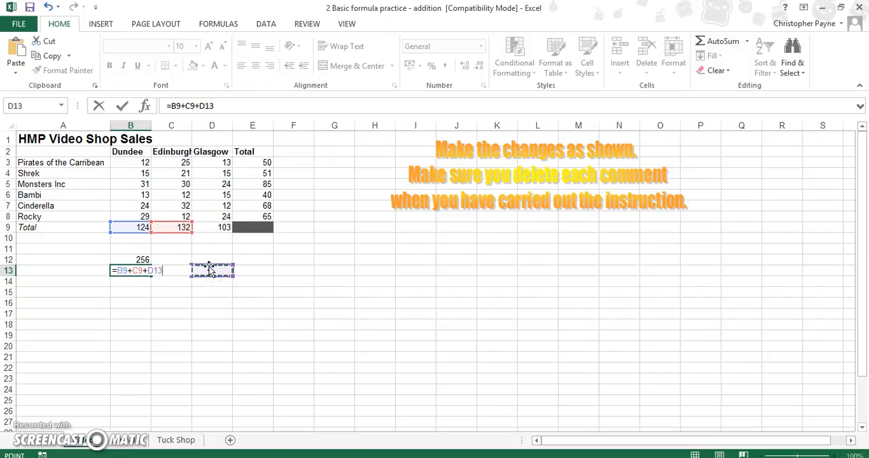
{"action": "left_click", "coordinate": [214, 228]}
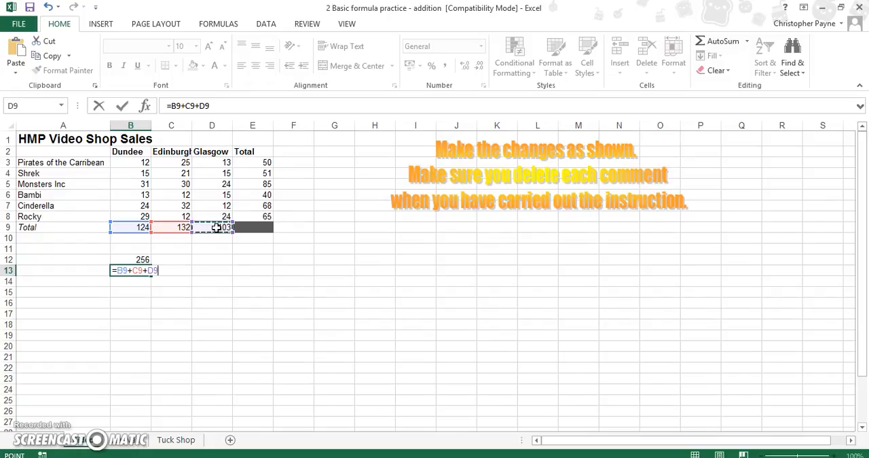
{"action": "left_click", "coordinate": [219, 269]}
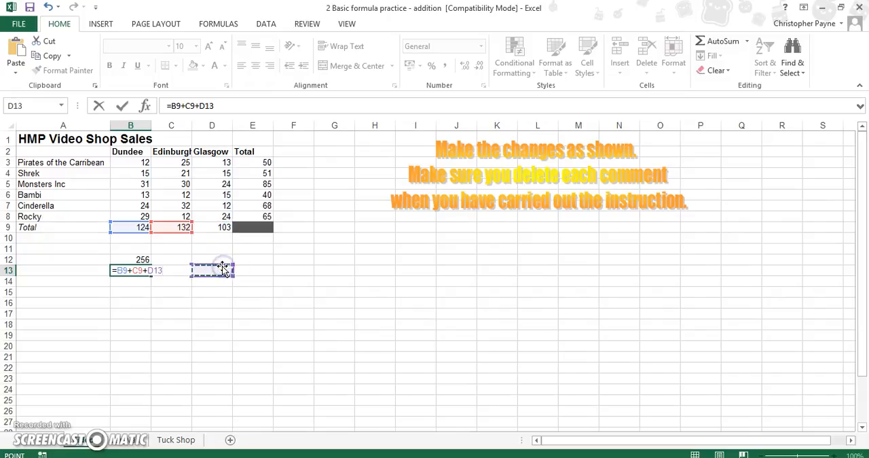
{"action": "key", "text": "Return"}
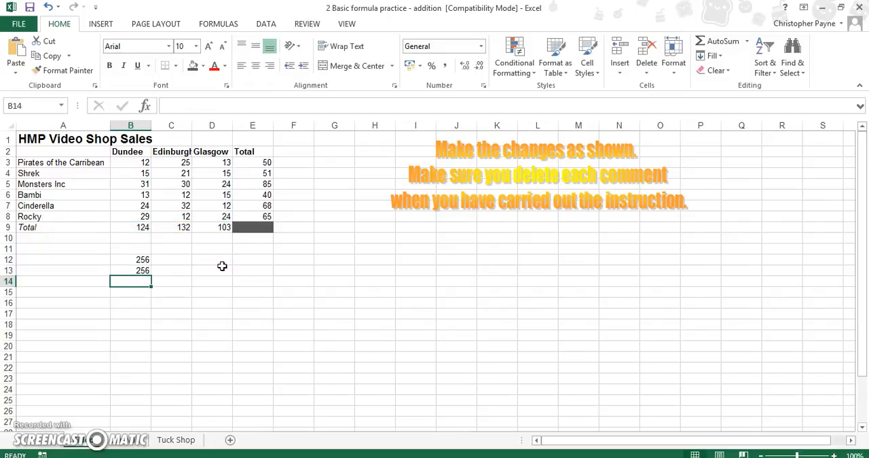
Enter the formula =sum(B9:D9) in D12 to total the Dundee, Edinburgh and Glasgow column totals
{"action": "left_click", "coordinate": [220, 261]}
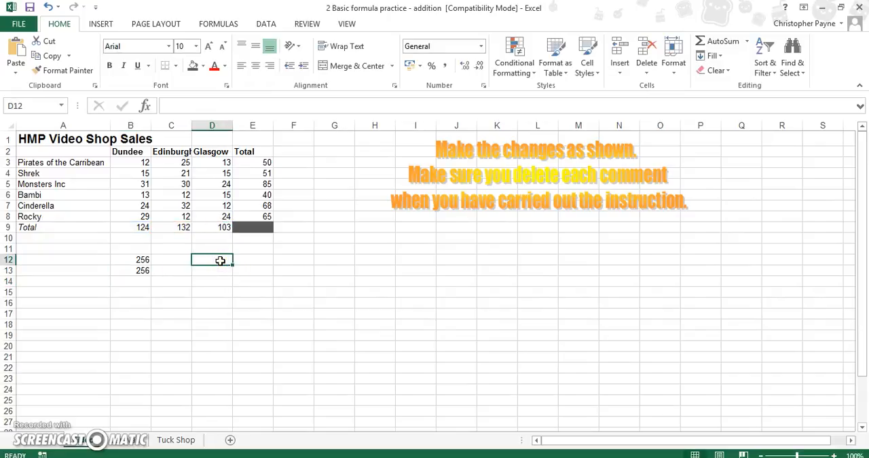
{"action": "type", "text": "=sum("}
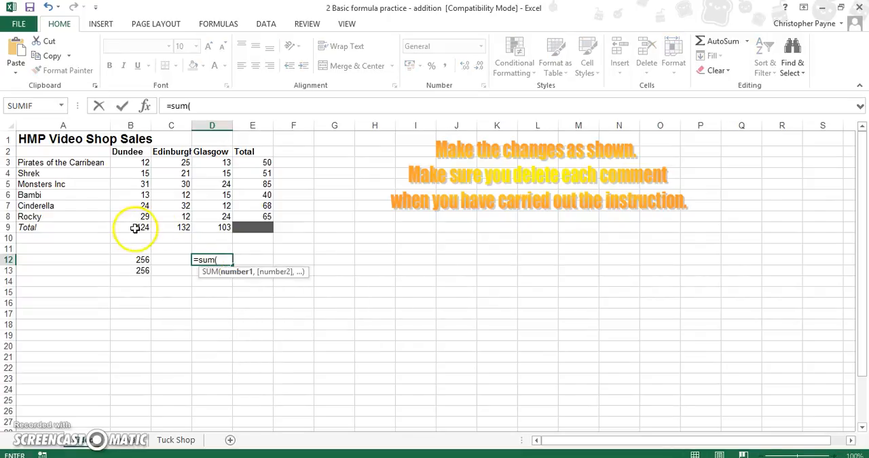
{"action": "left_click_drag", "start_coordinate": [123, 227], "coordinate": [204, 227]}
{"action": "type", "text": ")"}
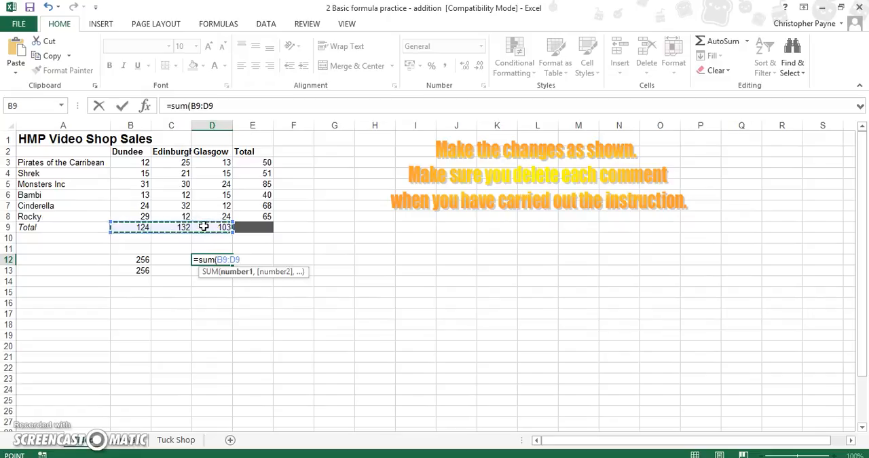
{"action": "left_click", "coordinate": [213, 265]}
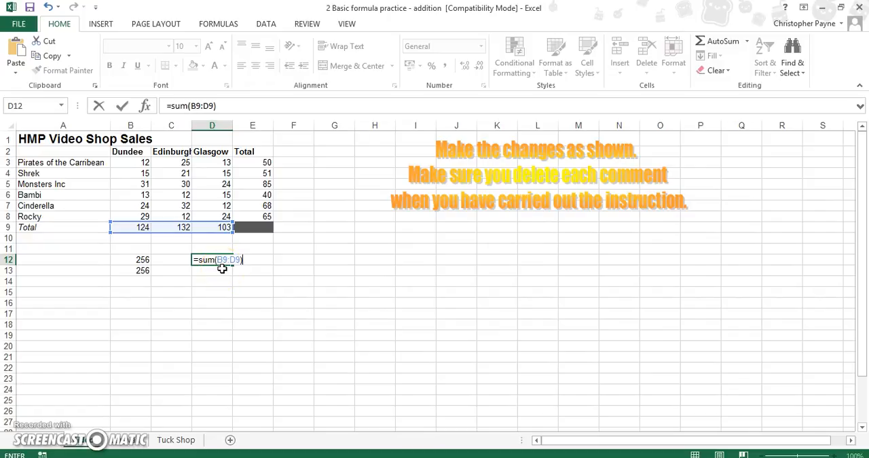
{"action": "key", "text": "Return"}
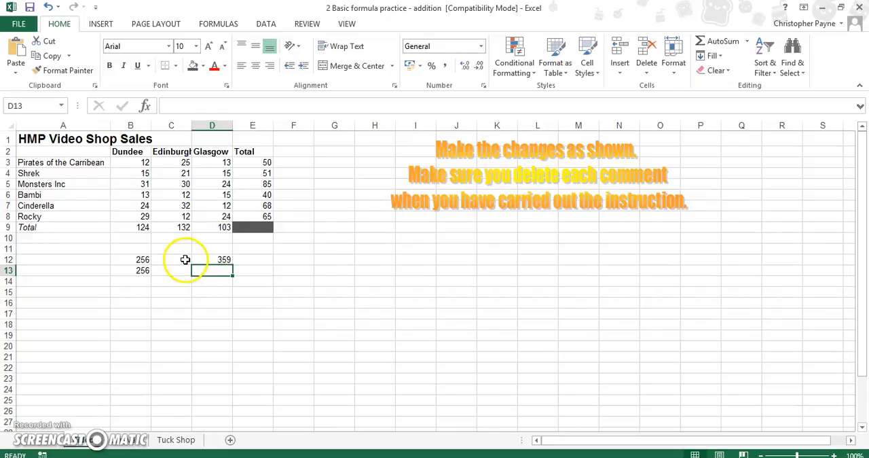